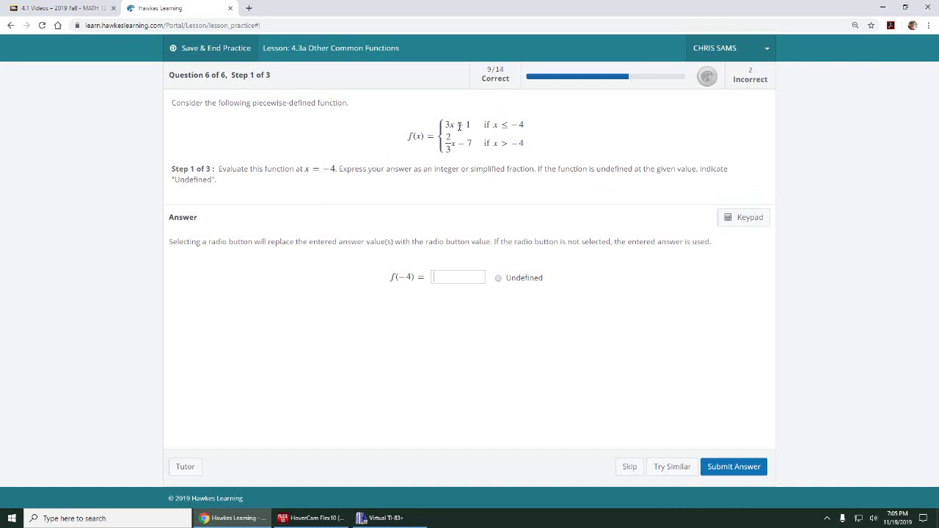
- Open the Virtual TI-83 beside the problem, turn it on, and clear the old Y1 and Y2
click(371, 517)
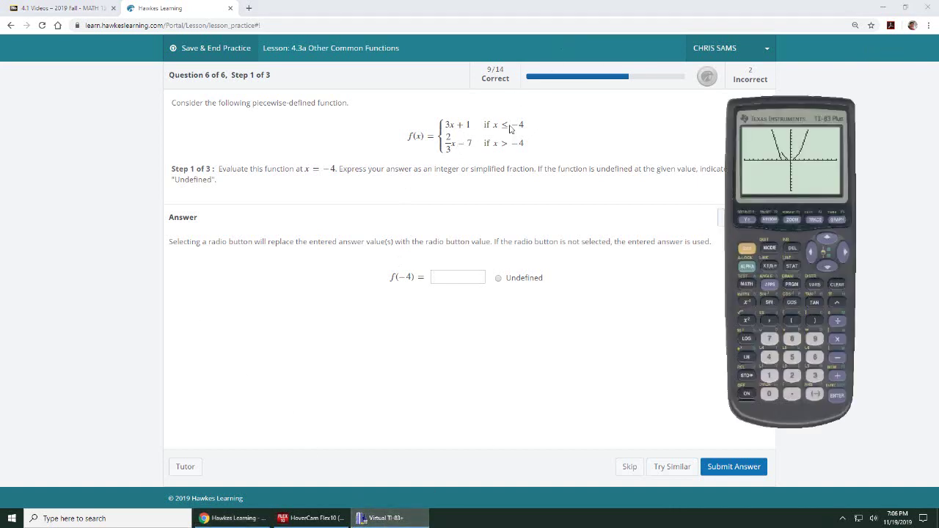
drag(776, 110, 829, 82)
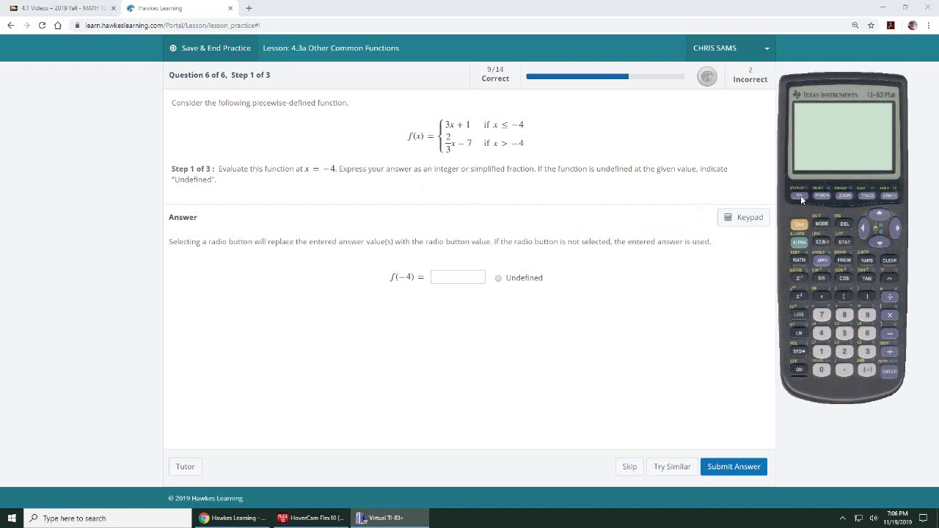
click(801, 370)
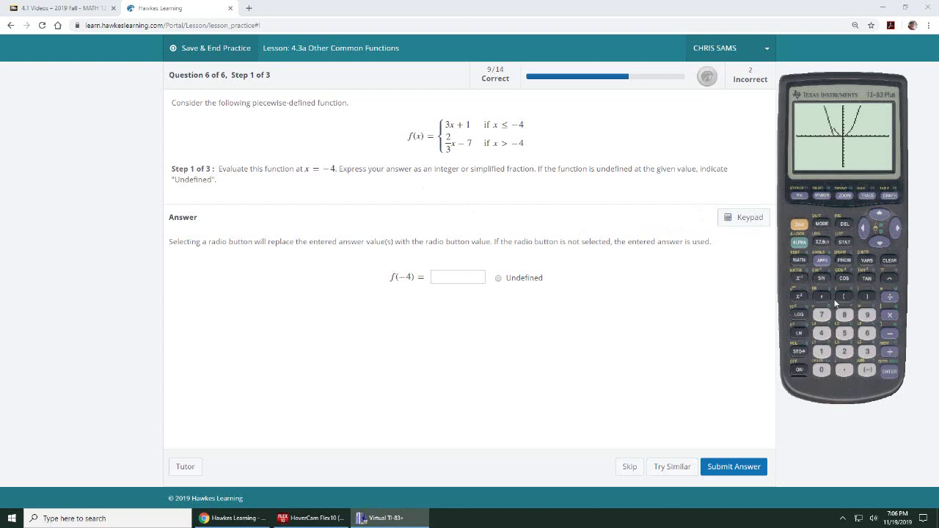
click(798, 197)
click(889, 261)
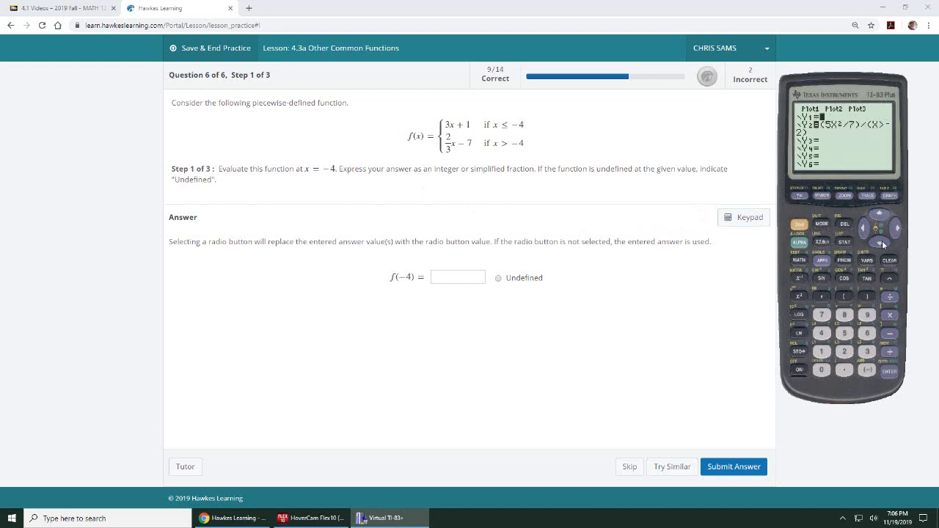
click(879, 242)
click(890, 261)
- Enter the first piece (3X+1) on Y1, followed by a division sign
click(843, 296)
click(890, 352)
click(822, 351)
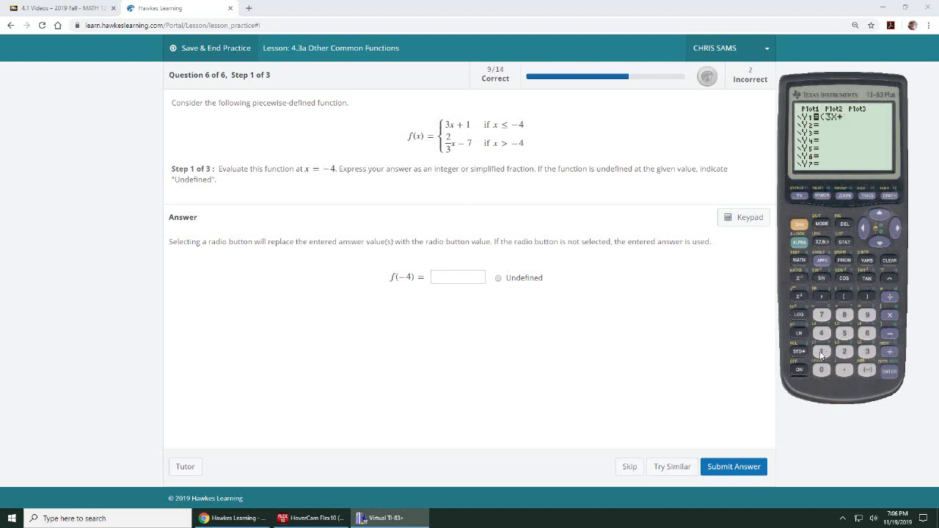
click(868, 298)
click(890, 298)
- Finish Y1 with the condition (X≤−4)
click(843, 297)
click(822, 243)
click(800, 225)
click(802, 261)
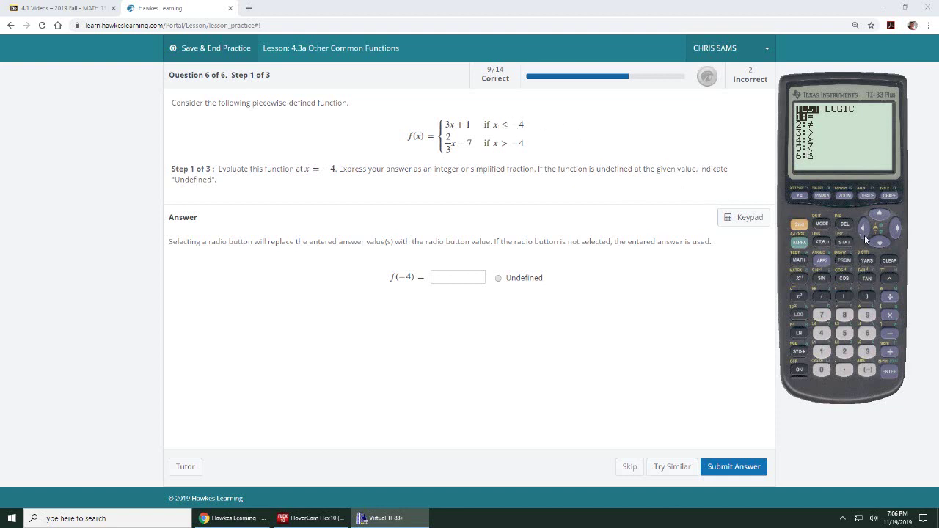
click(879, 242)
click(880, 242)
click(880, 242)
click(879, 242)
click(879, 242)
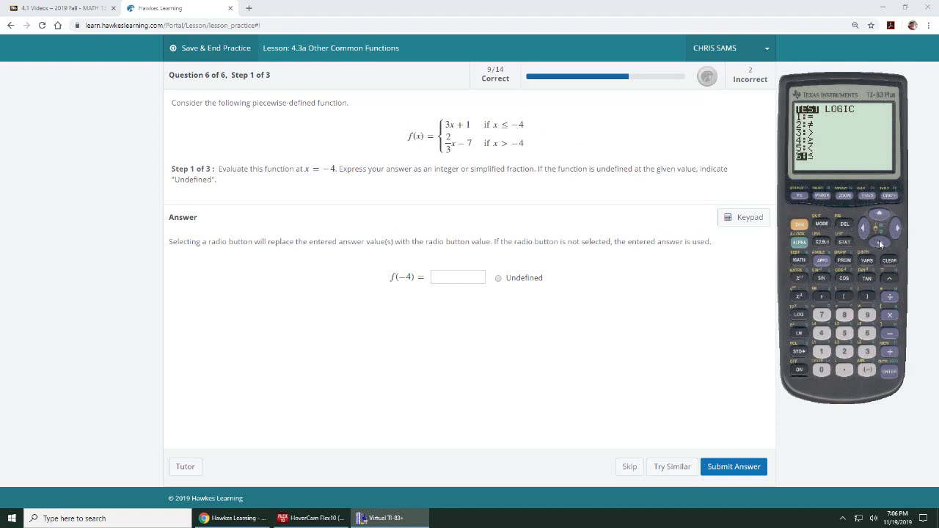
click(887, 373)
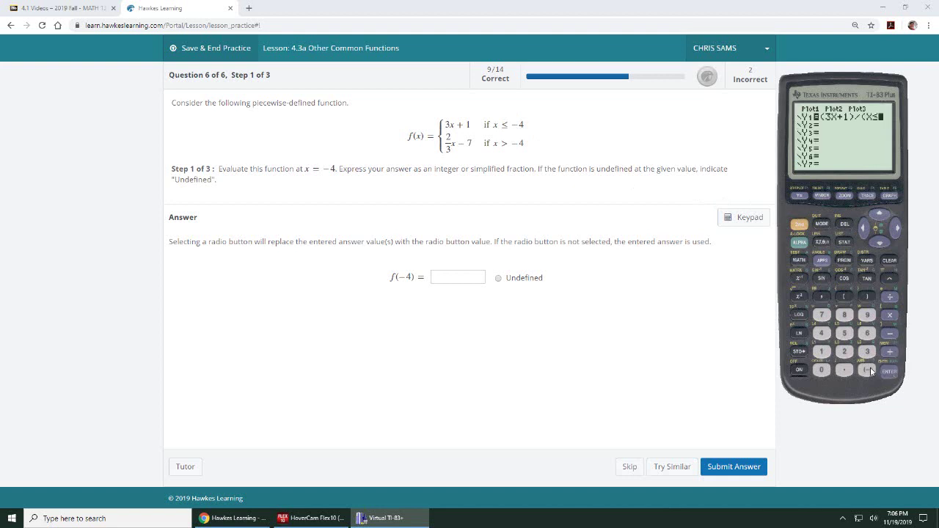
click(867, 370)
click(823, 333)
click(868, 296)
- Enter the second piece (2X/3−7) on Y2, followed by a division sign
click(880, 242)
click(844, 296)
click(843, 350)
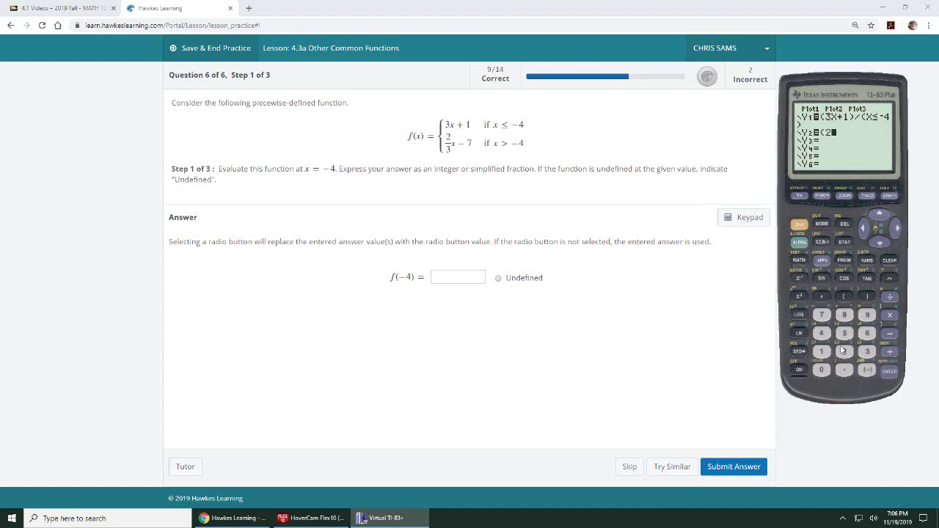
click(820, 243)
click(889, 296)
click(872, 353)
click(890, 337)
click(824, 317)
click(870, 297)
click(888, 297)
- Finish Y2 with the condition (X>−4)
click(822, 243)
click(802, 260)
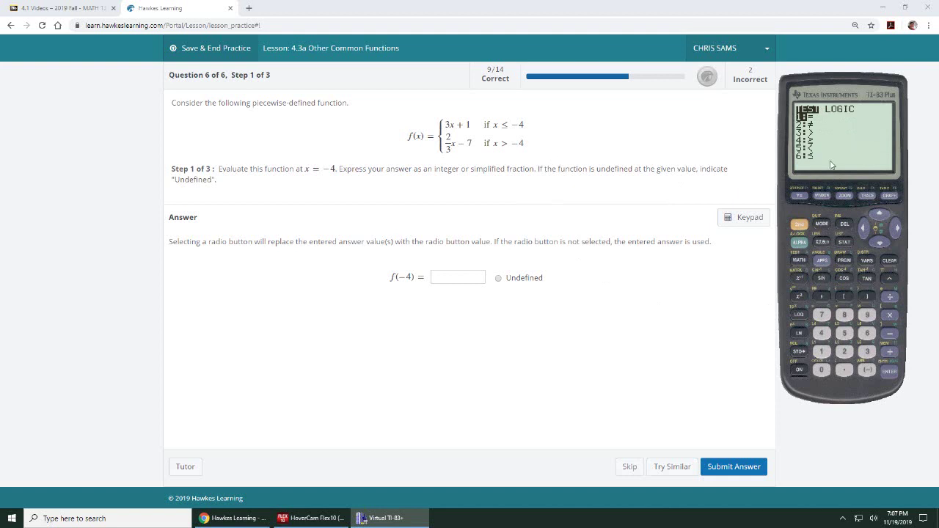
click(868, 351)
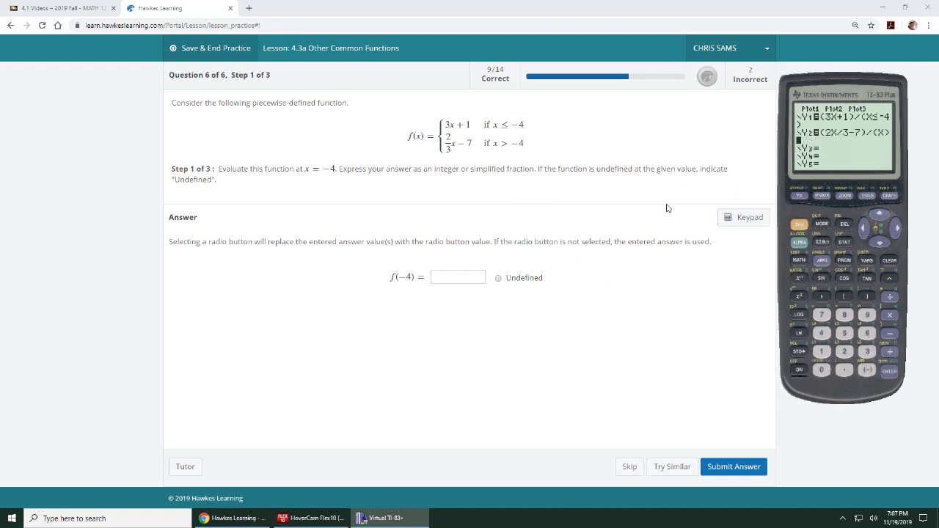
click(868, 370)
click(822, 333)
click(871, 297)
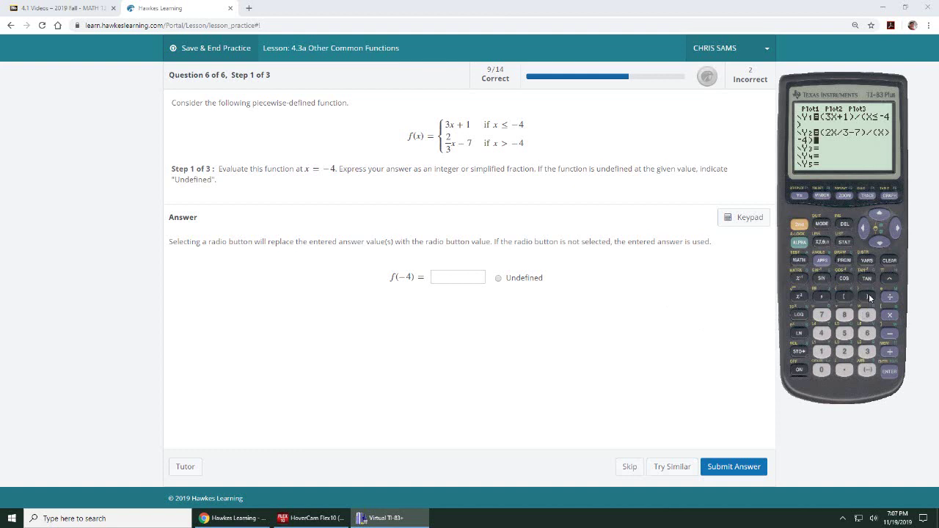
- Graph Y1 and Y2, then scroll the table to the X = −4 row, where Y1 is −11
click(888, 197)
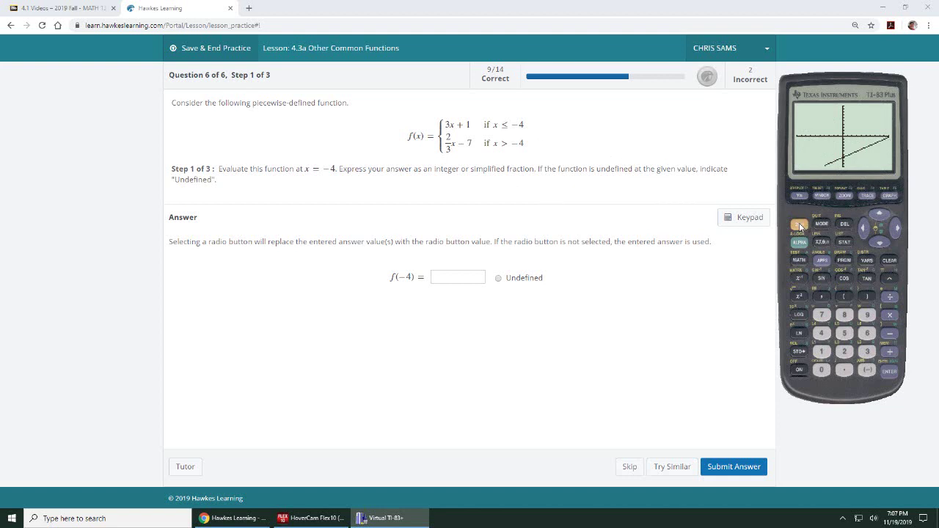
click(889, 197)
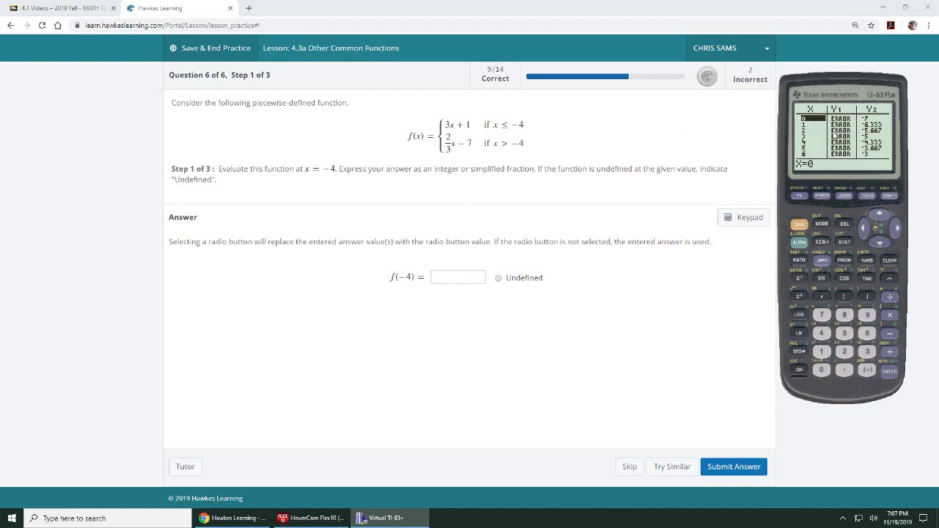
click(881, 217)
click(880, 218)
click(880, 218)
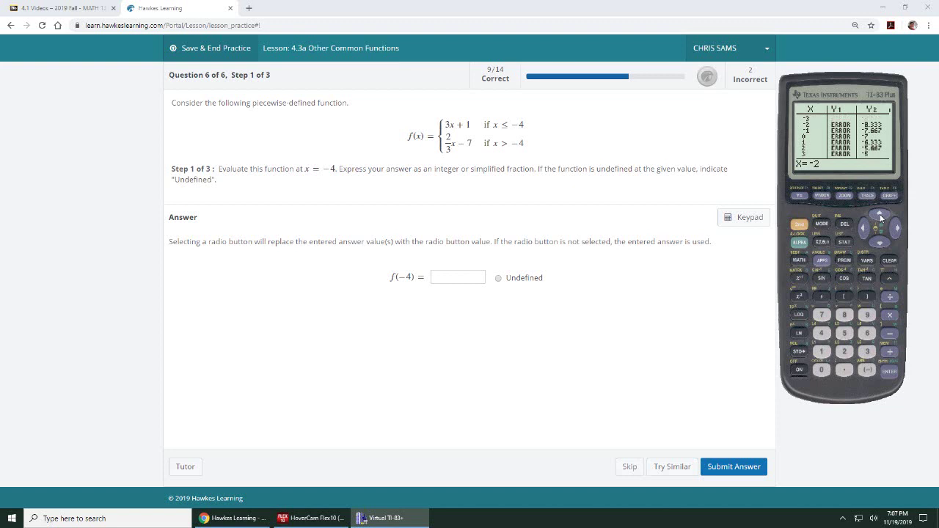
click(880, 218)
click(880, 218)
click(880, 218)
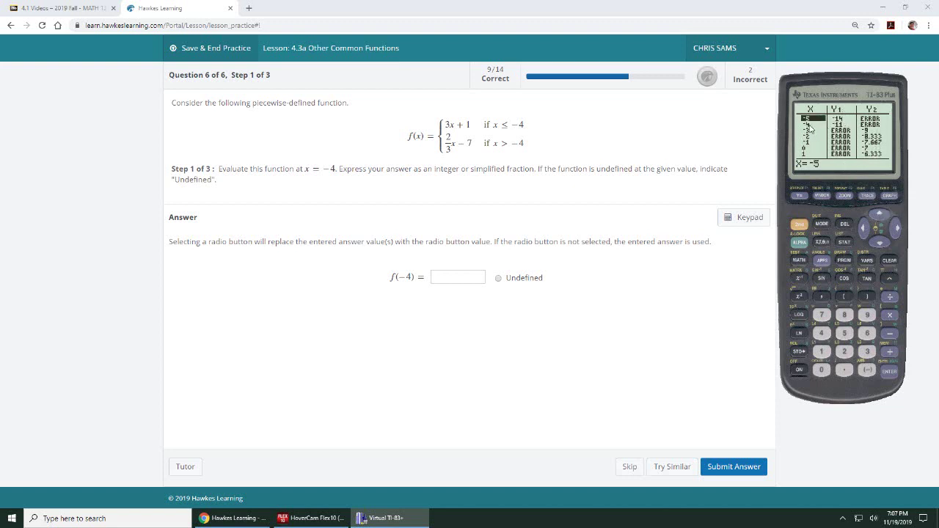
click(881, 246)
click(483, 276)
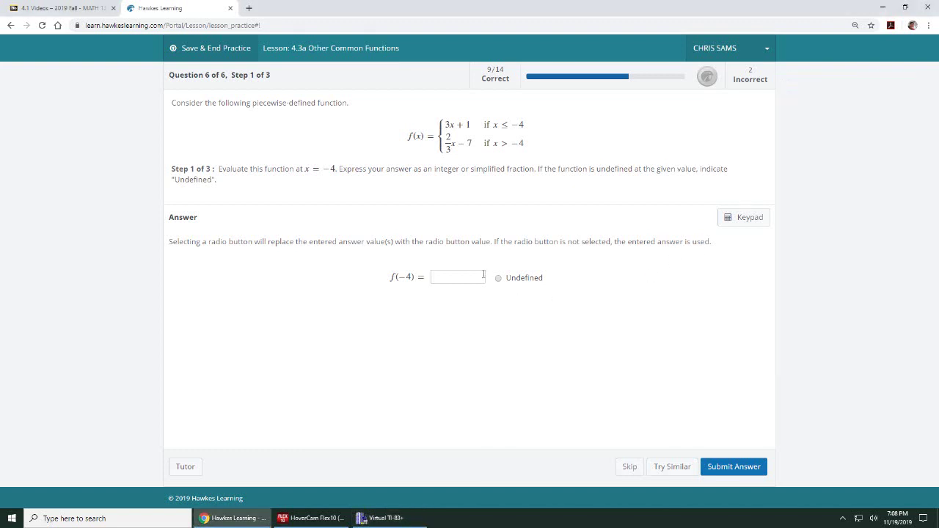
- Submit −11 for f(−4), go to Step 2, and scroll the calculator table to X = −8
click(734, 468)
click(752, 468)
click(383, 517)
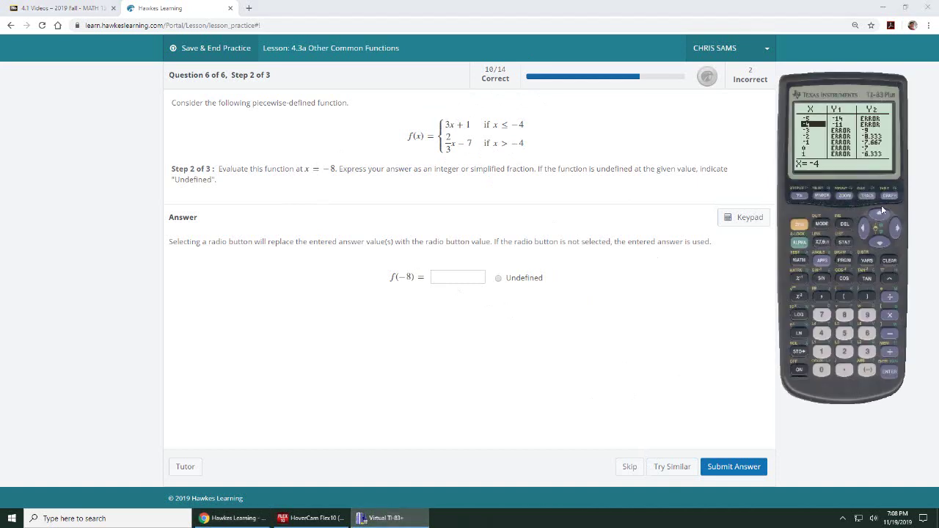
click(880, 215)
key(Up)
key(Up)
key(Up)
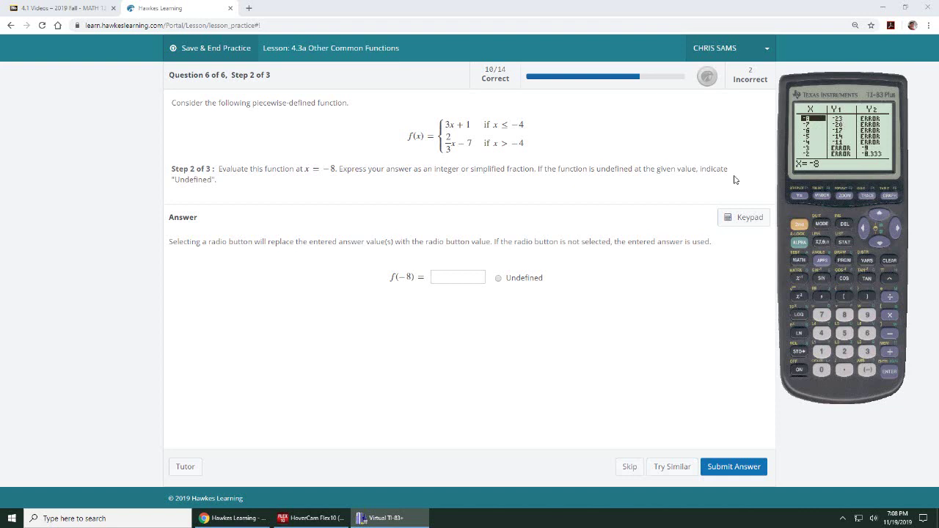
- Answer f(−8) with −23, submit it, and move on to Step 3
click(463, 276)
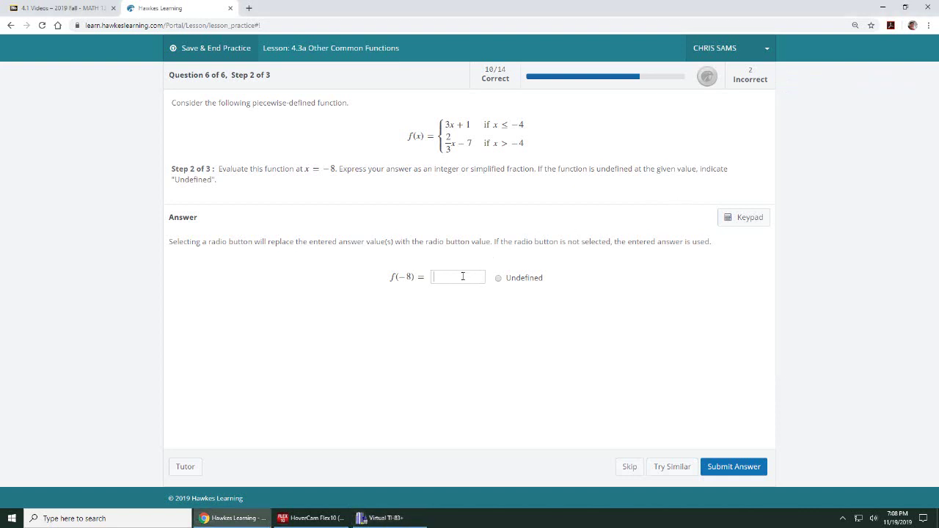
text(-23)
click(733, 468)
click(761, 467)
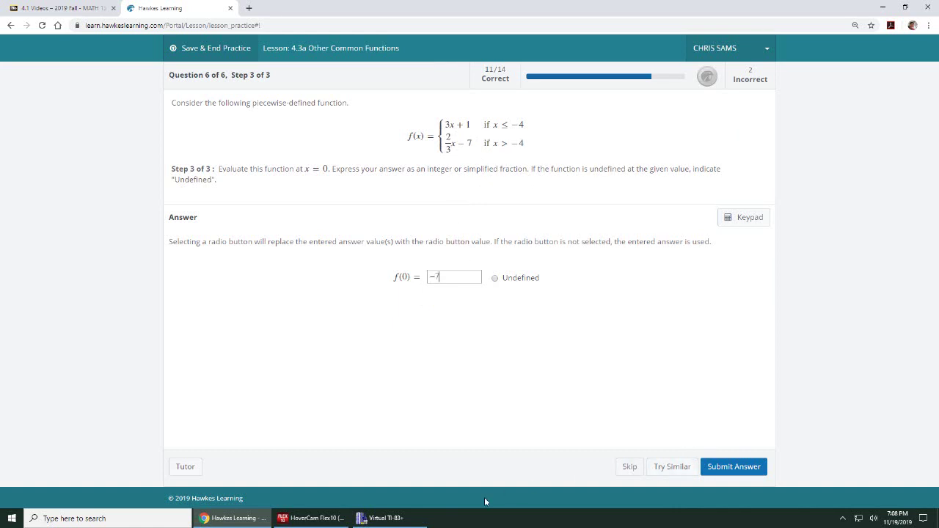
- Confirm the table's X = 0 value and submit −7 for f(0)
click(380, 518)
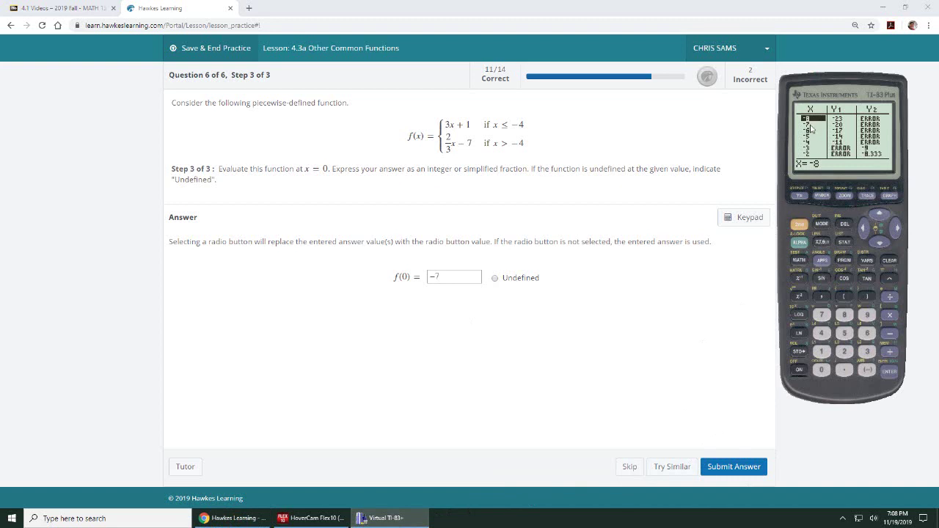
click(880, 242)
click(880, 243)
click(880, 243)
click(880, 243)
click(879, 243)
click(880, 243)
click(880, 243)
click(879, 243)
click(880, 243)
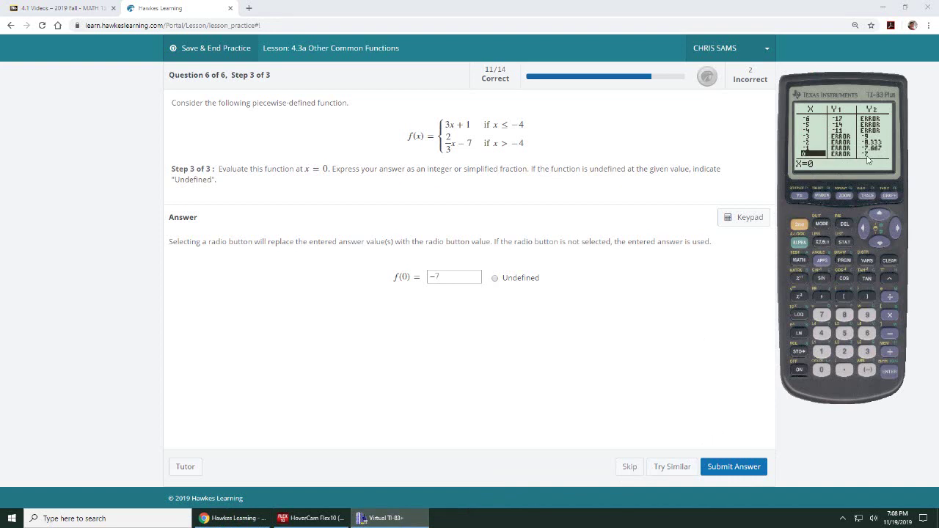
click(734, 467)
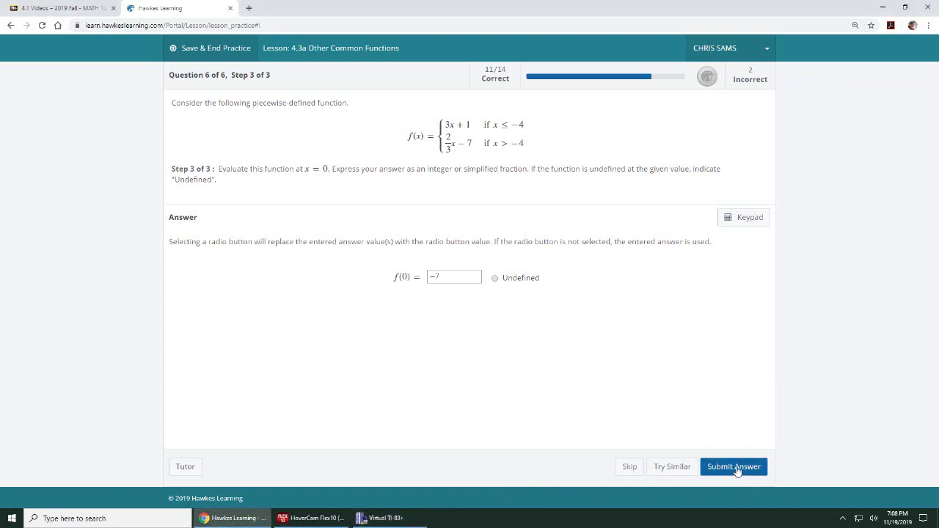